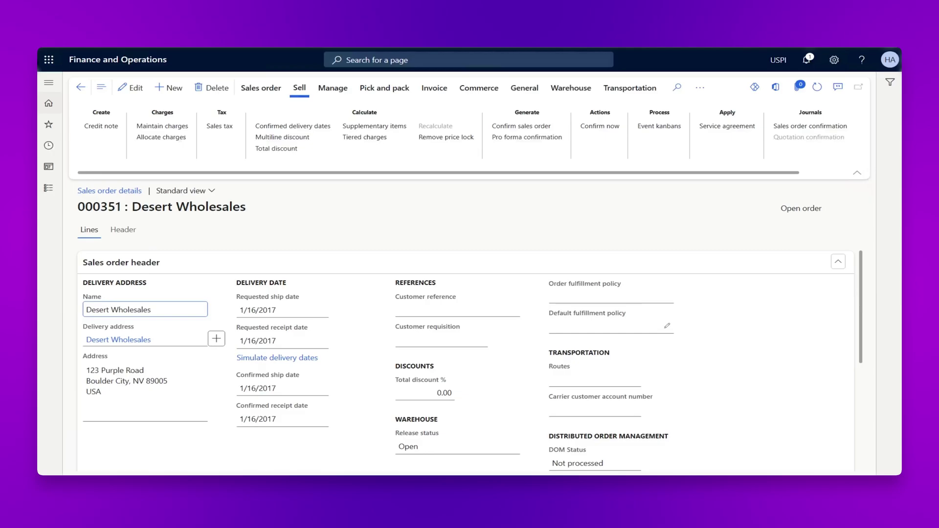
Open the form information for the sales order's Requested ship date field and expand its Administration details
right_click(269, 342)
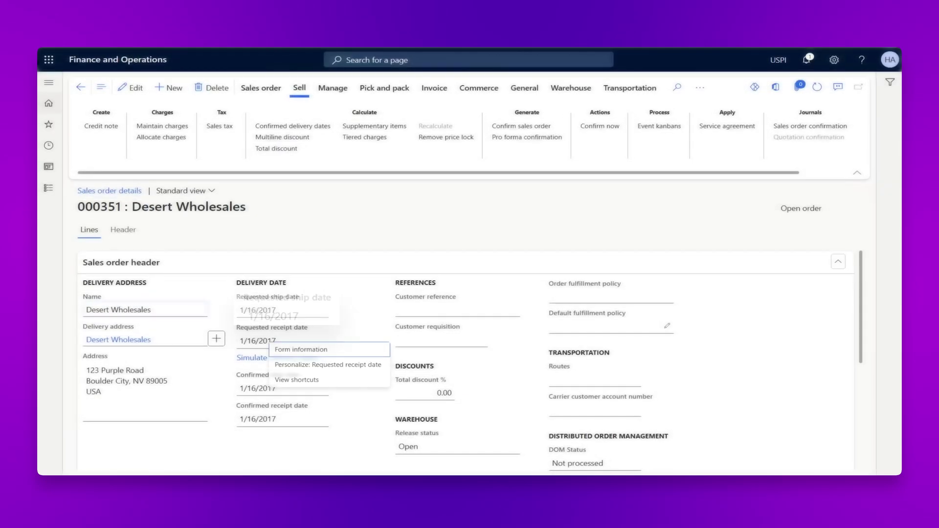
click(301, 350)
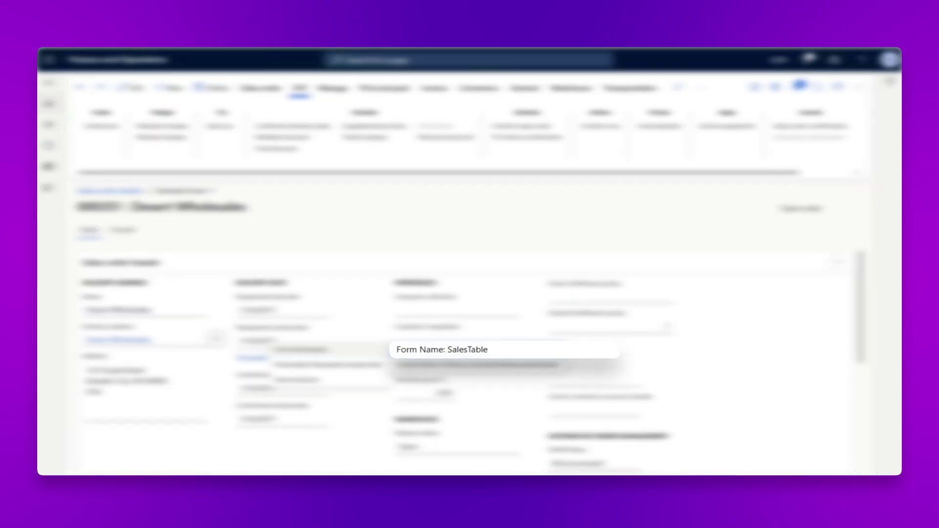
click(442, 349)
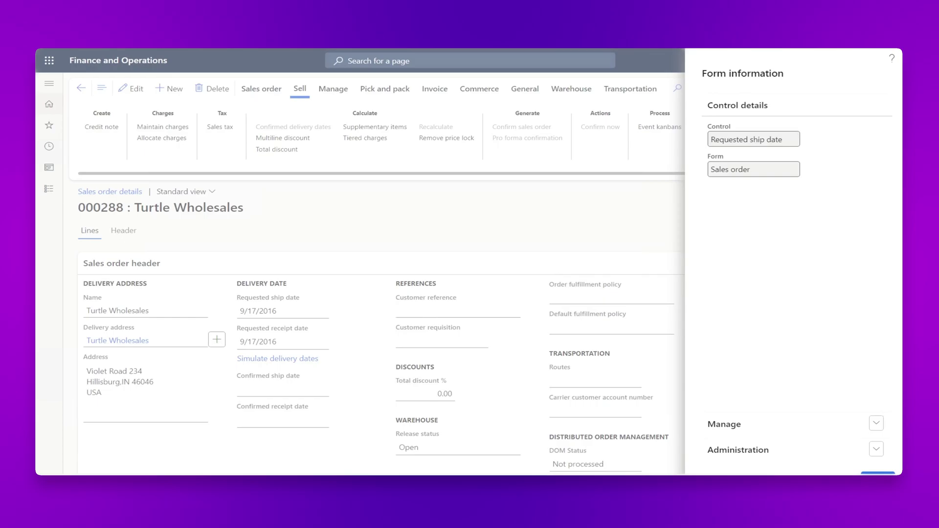
click(876, 449)
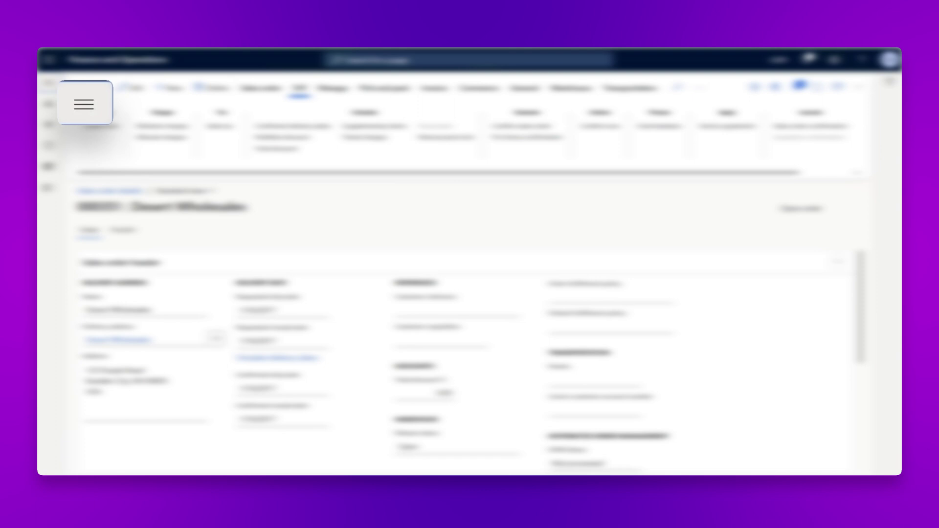
Go to the Lasernet module in the list of modules
click(48, 83)
click(77, 188)
scroll(100, 354, down, 3)
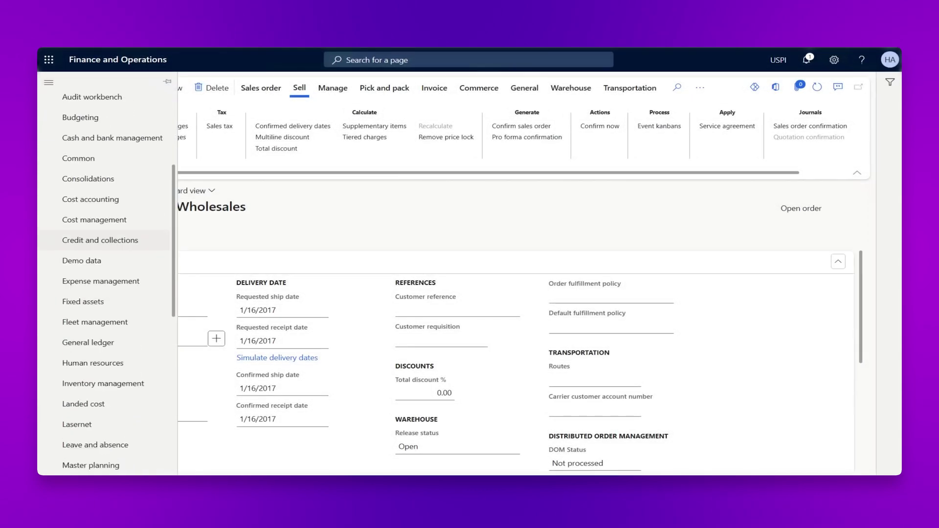
scroll(108, 278, down, 2)
click(77, 383)
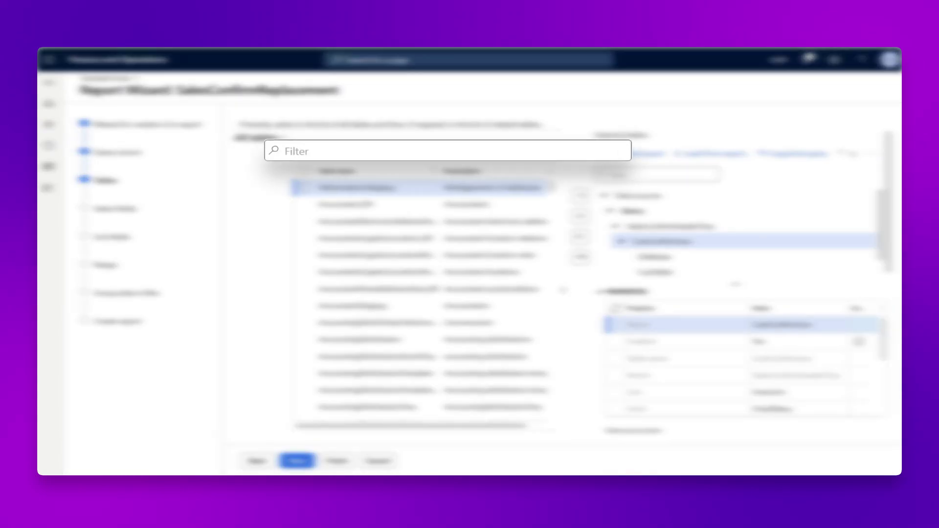
Find SalesTable among all tables, add it under CustConfirmJour in the report query, and open its relation layout
text(salestable)
key(Return)
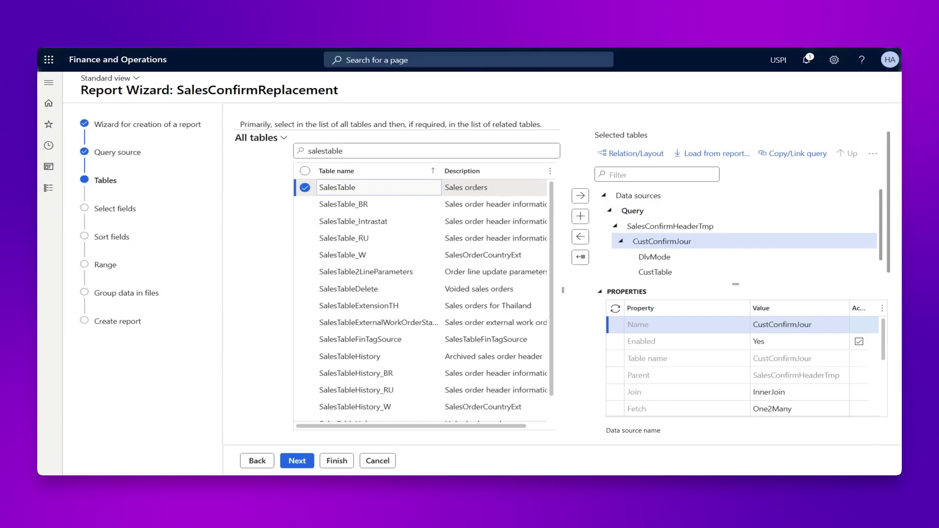
click(580, 195)
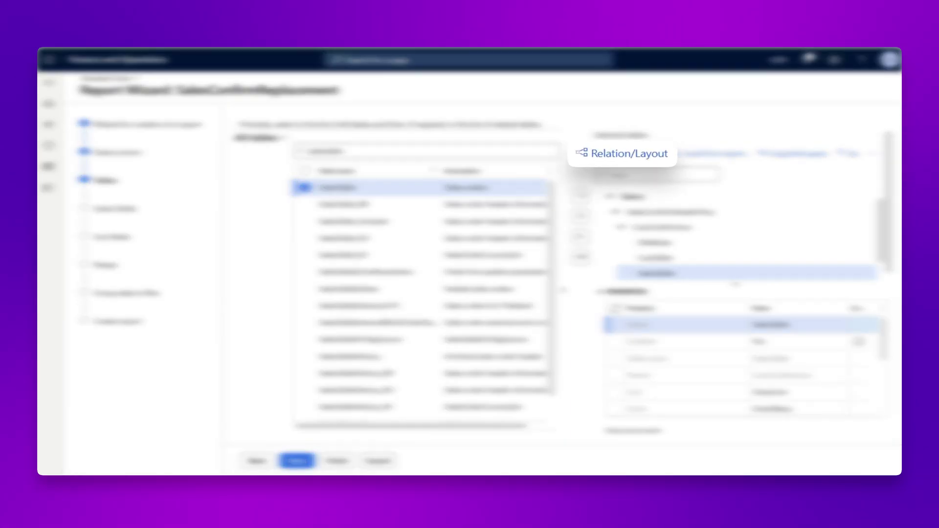
click(622, 153)
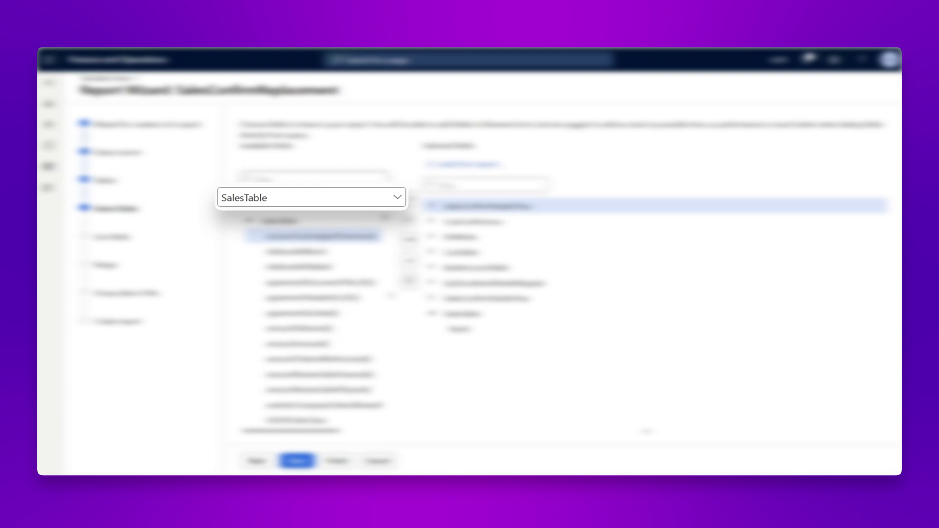
Filter the SalesTable fields by "shipping" and add ShippingDateRequested to the report's selected fields
text(shipping)
key(Return)
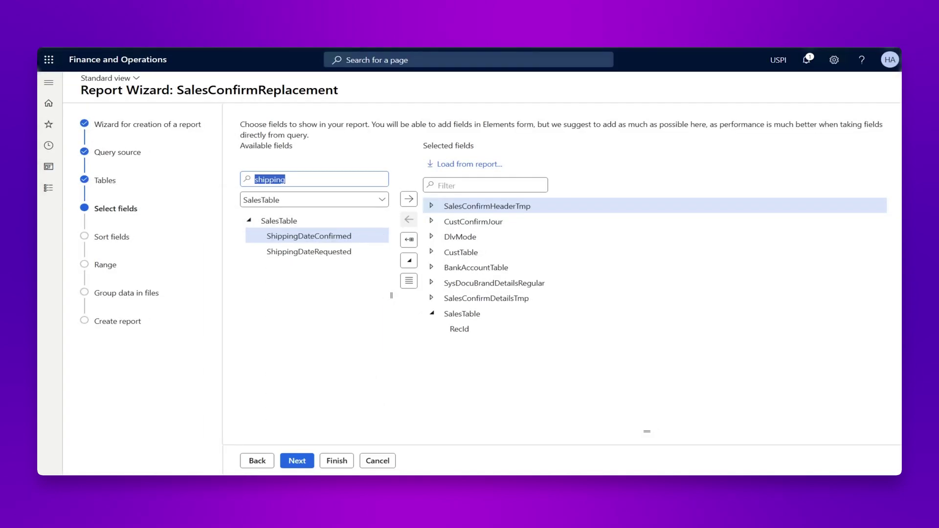
click(309, 251)
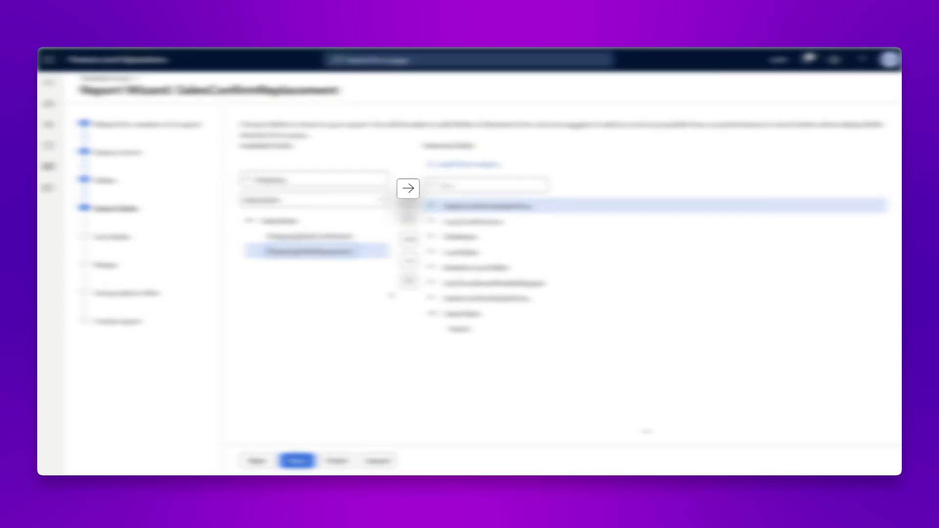
click(409, 199)
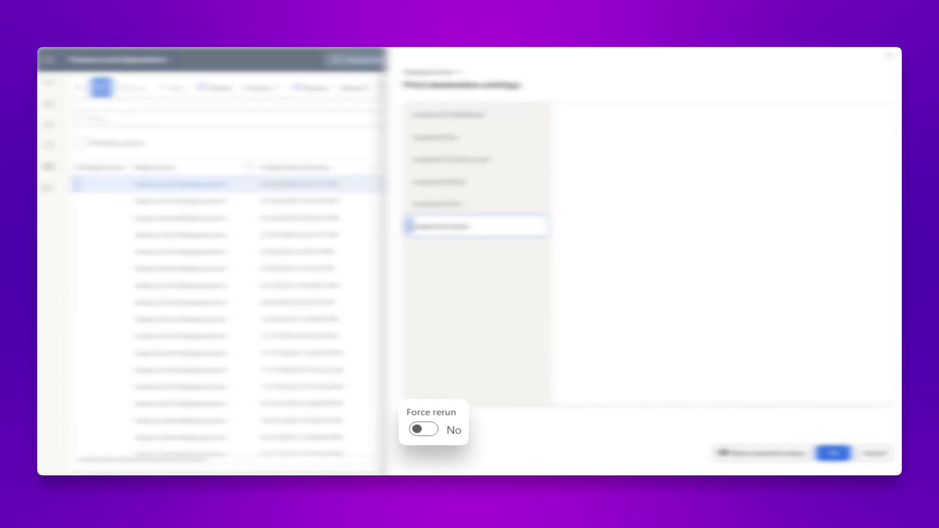
Rerun the report from the print destination settings with Force rerun enabled
click(415, 431)
click(833, 453)
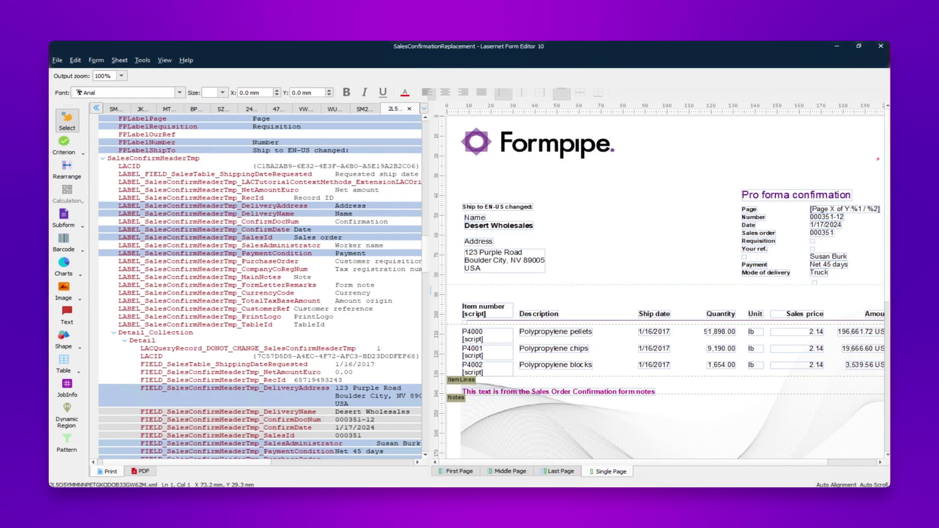
In Lasernet Form Editor, place the ShippingDateRequested label below the header details at about X 134 mm, Y 89 mm
click(423, 108)
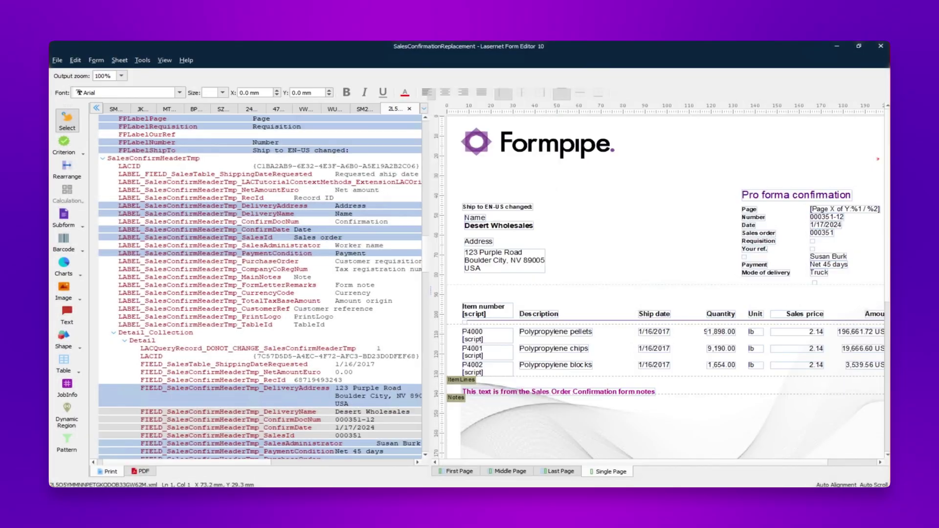
scroll(665, 288, down, 2)
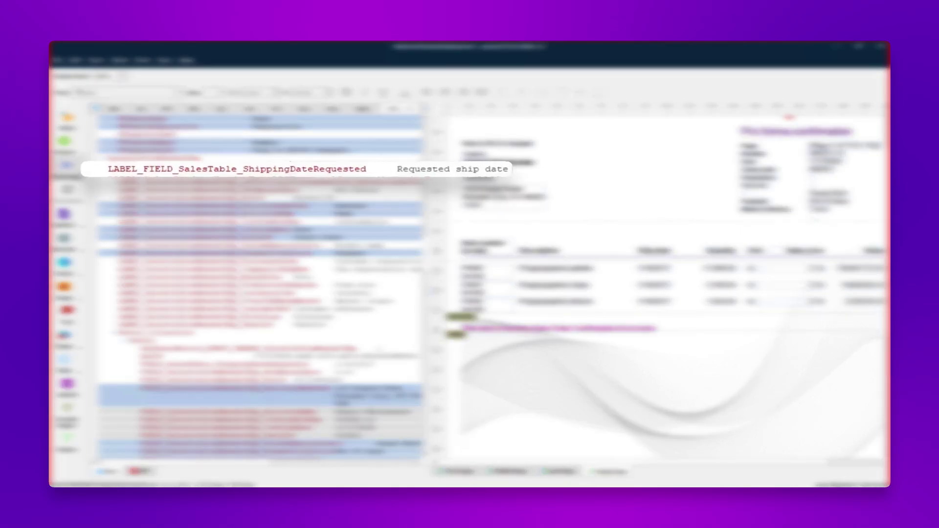
click(215, 174)
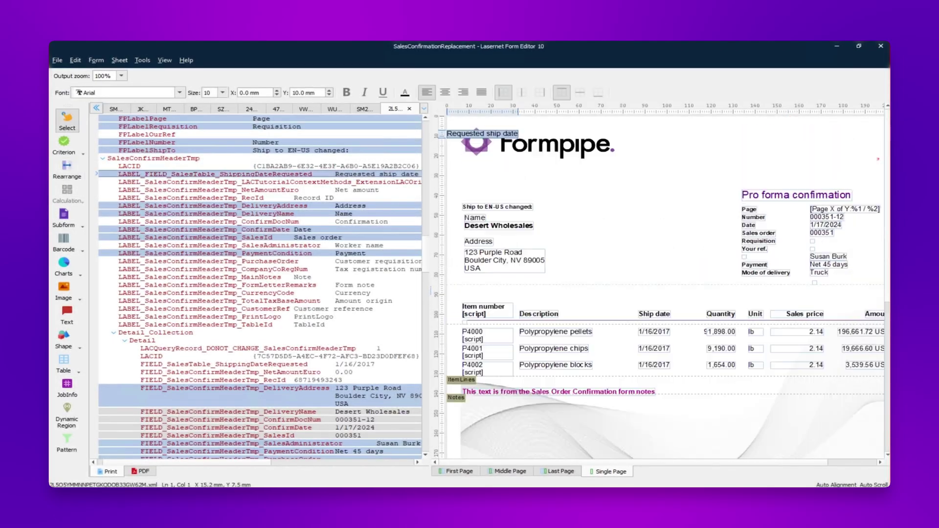
drag(482, 134, 667, 237)
drag(702, 260, 776, 290)
Rearrange the FIELD_SalesTable_ShippingDateRequested value onto the form beside the Requested ship date label
click(67, 170)
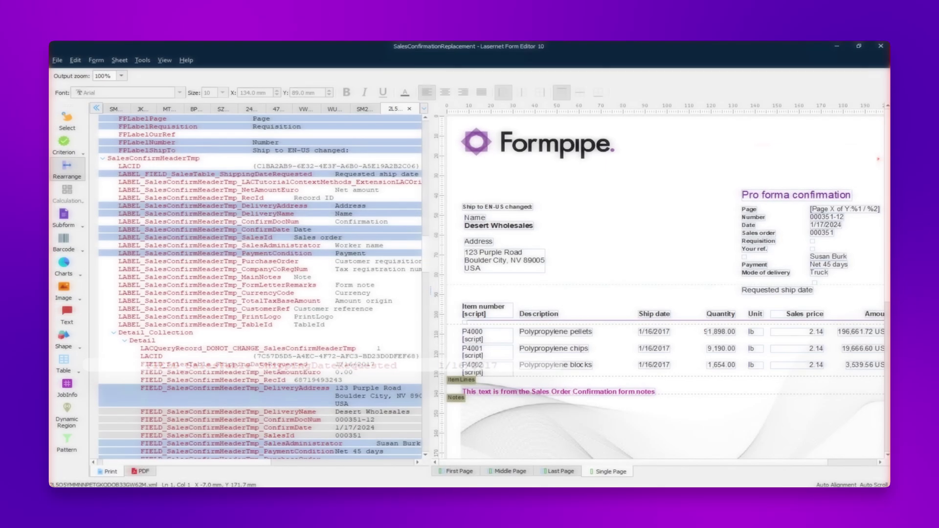
double_click(284, 364)
drag(455, 135, 841, 290)
Make the Requested ship date label and its date value bold, and close the form with its changes saved
ctrl+click(777, 290)
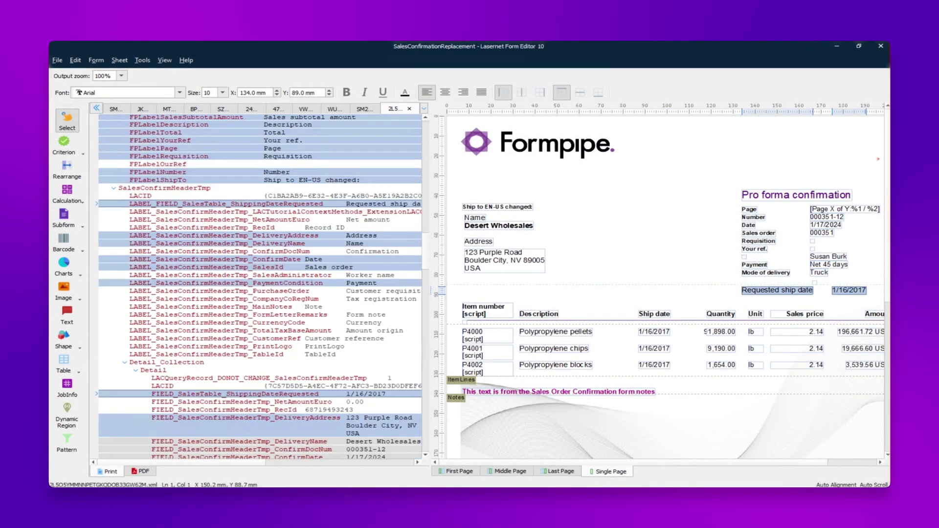
click(346, 92)
click(881, 46)
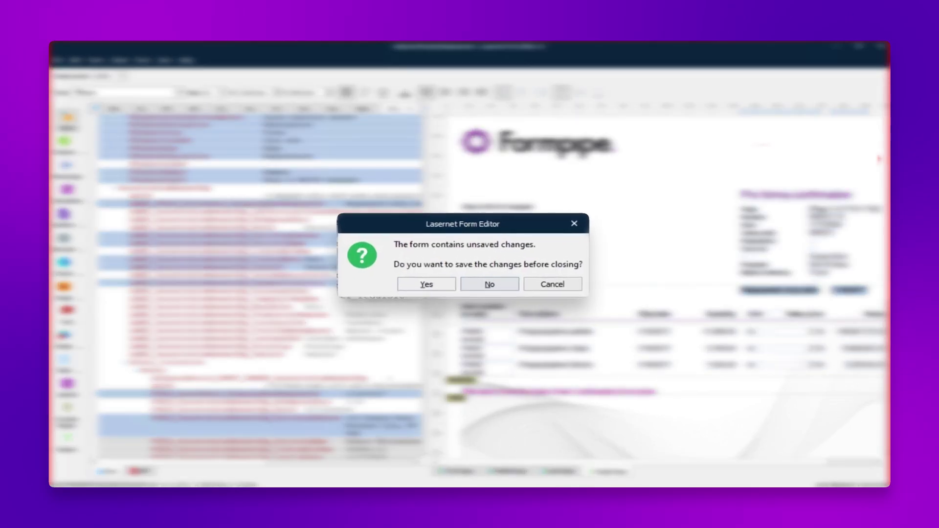
click(426, 284)
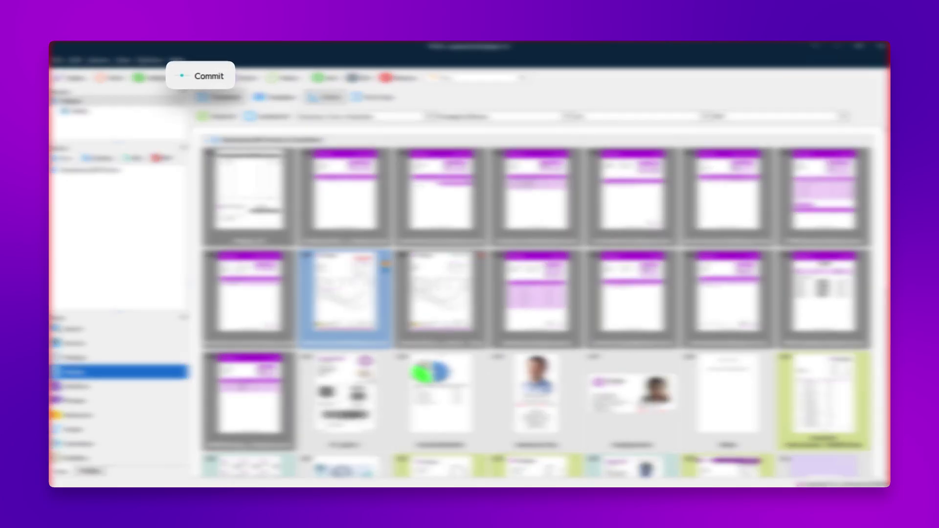
Commit the SalesConfirmationReplacement form changes with the comment "Added the shipdate to the header"
text(Added)
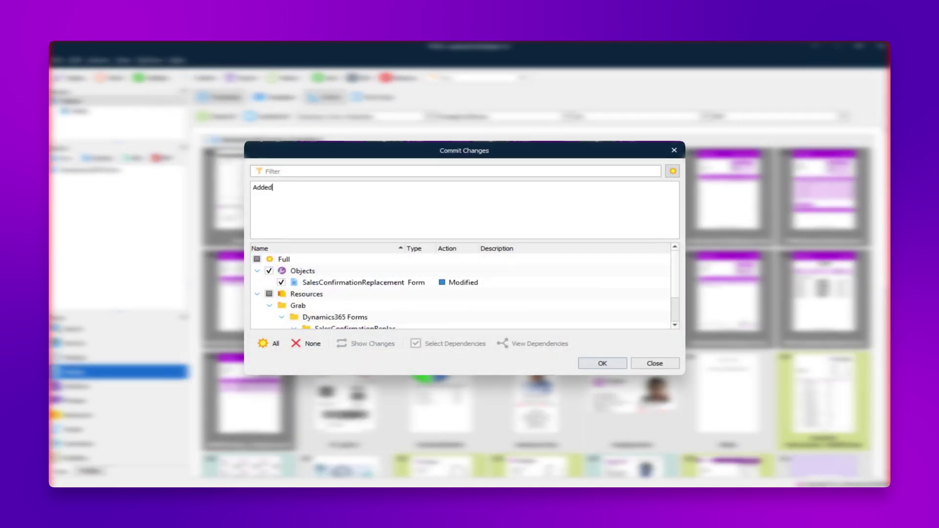
text( the shipdate to the header)
click(602, 363)
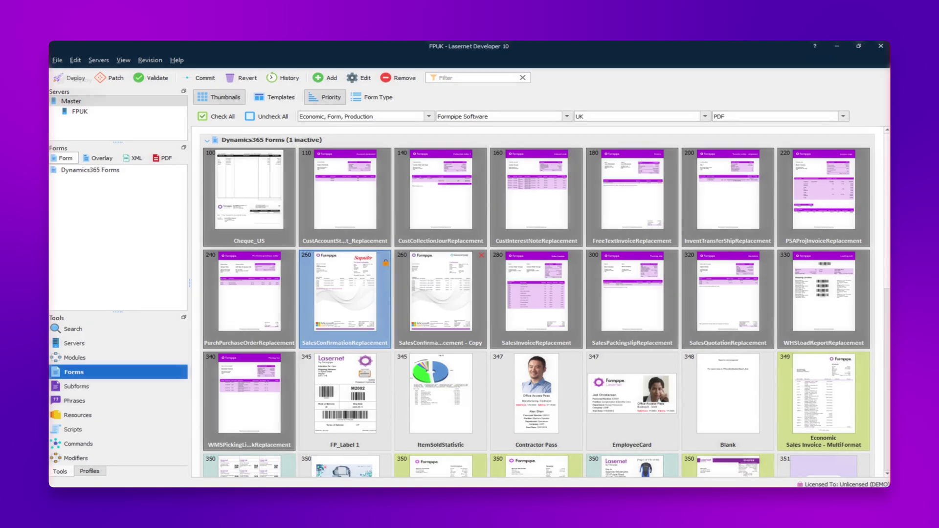
Deploy the committed configuration to the server
click(112, 95)
click(593, 346)
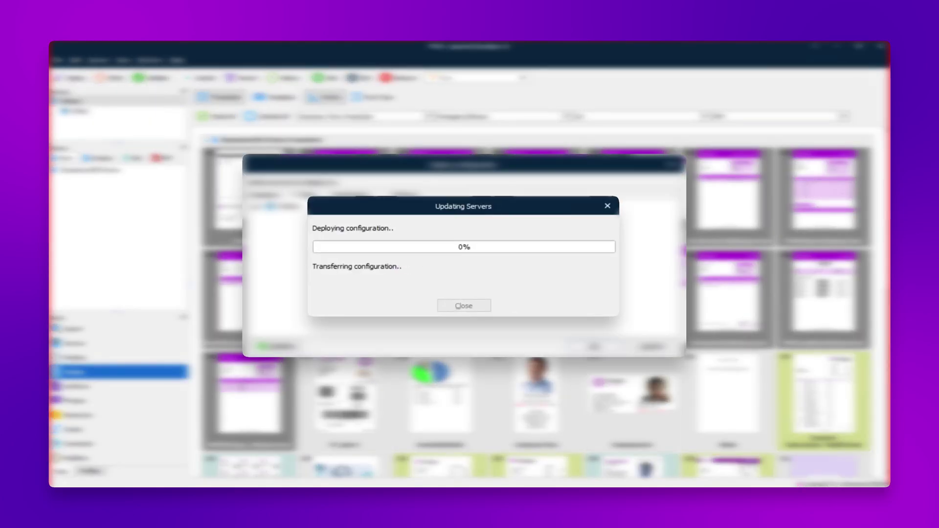